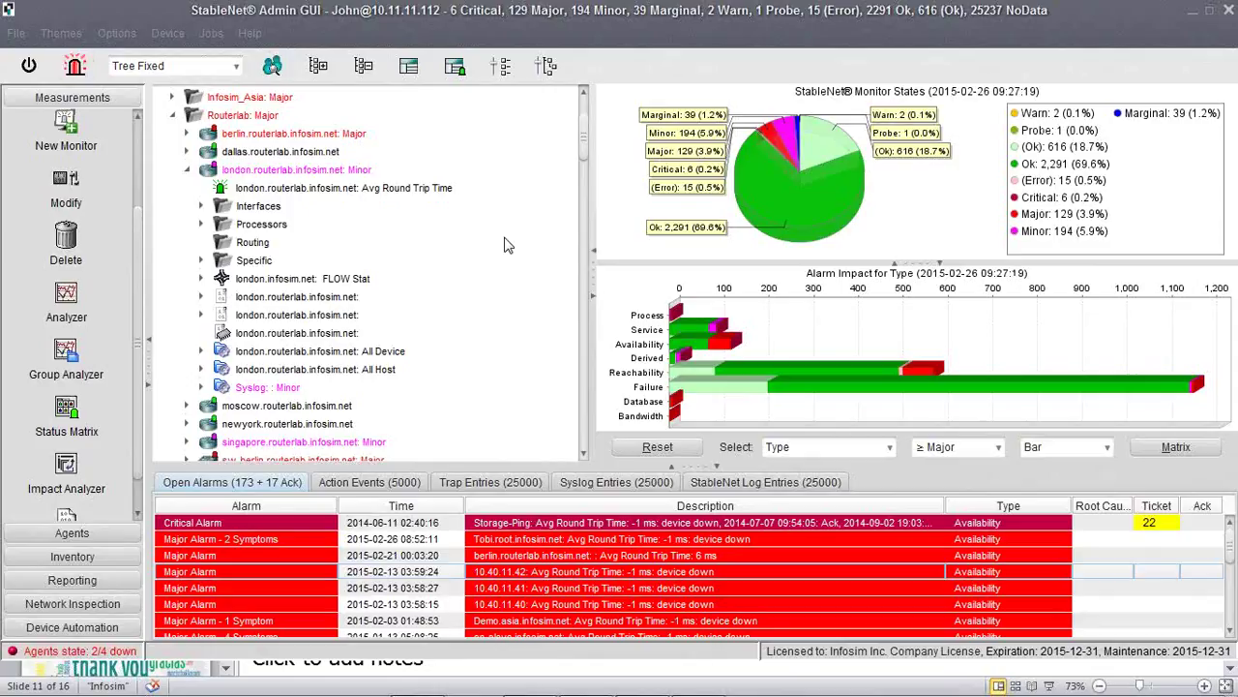
Select london.routerlab, show its Avg Round Trip Time alarms, and expand the Processors folder.
{"action": "left_click", "coordinate": [238, 173]}
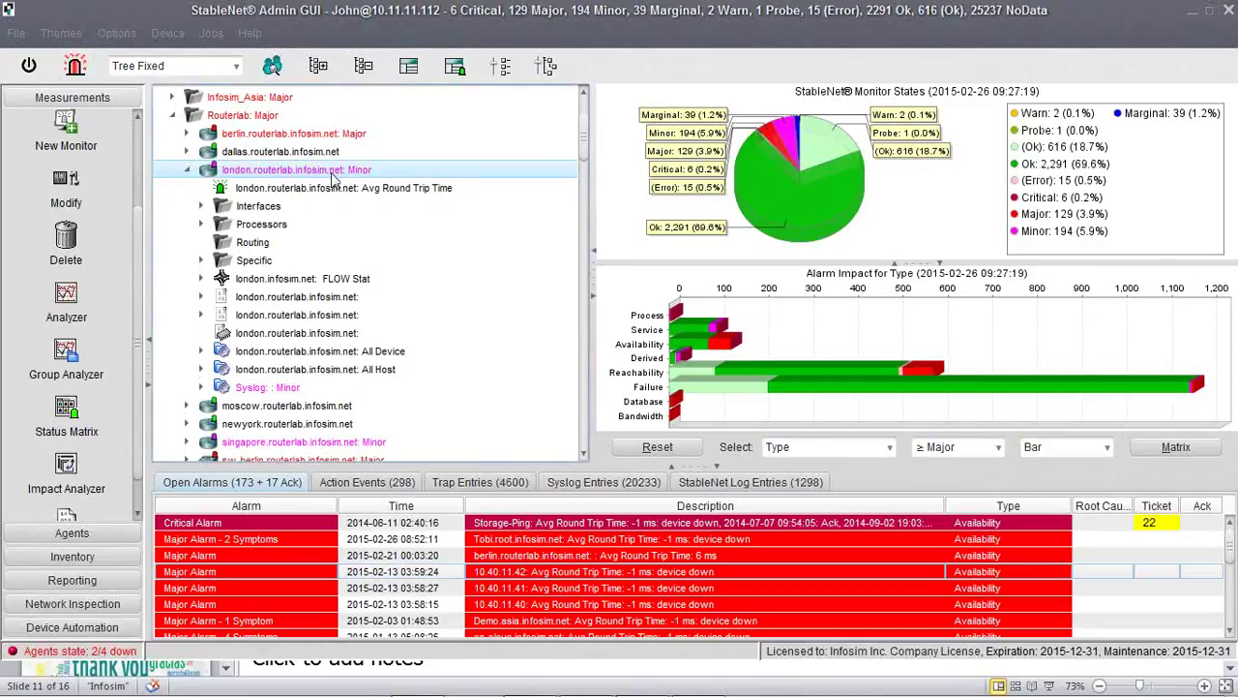
{"action": "left_click", "coordinate": [328, 191]}
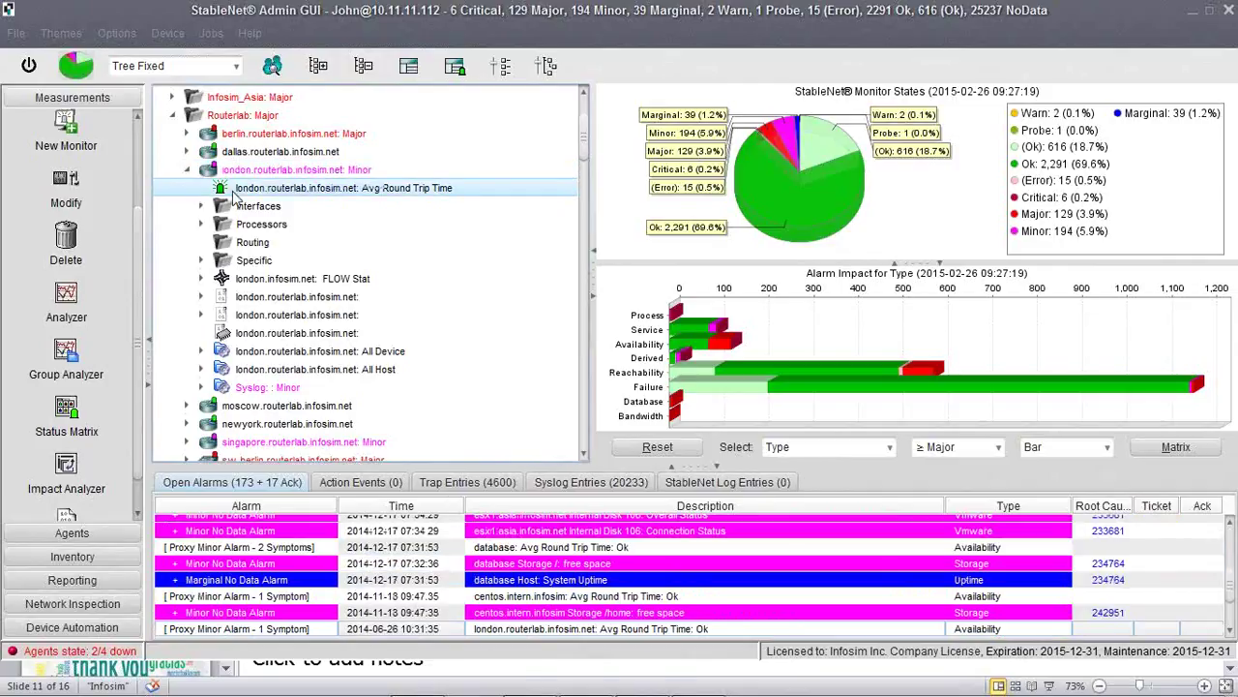
{"action": "left_click", "coordinate": [201, 206]}
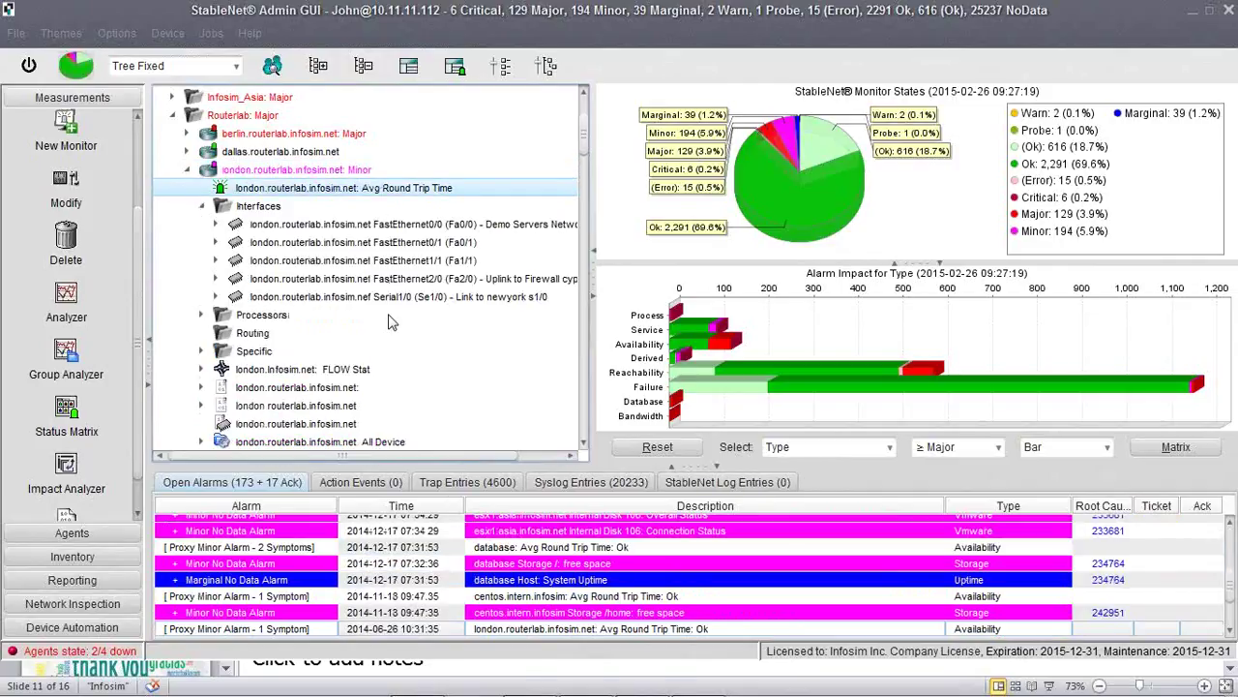
{"action": "left_click", "coordinate": [201, 206]}
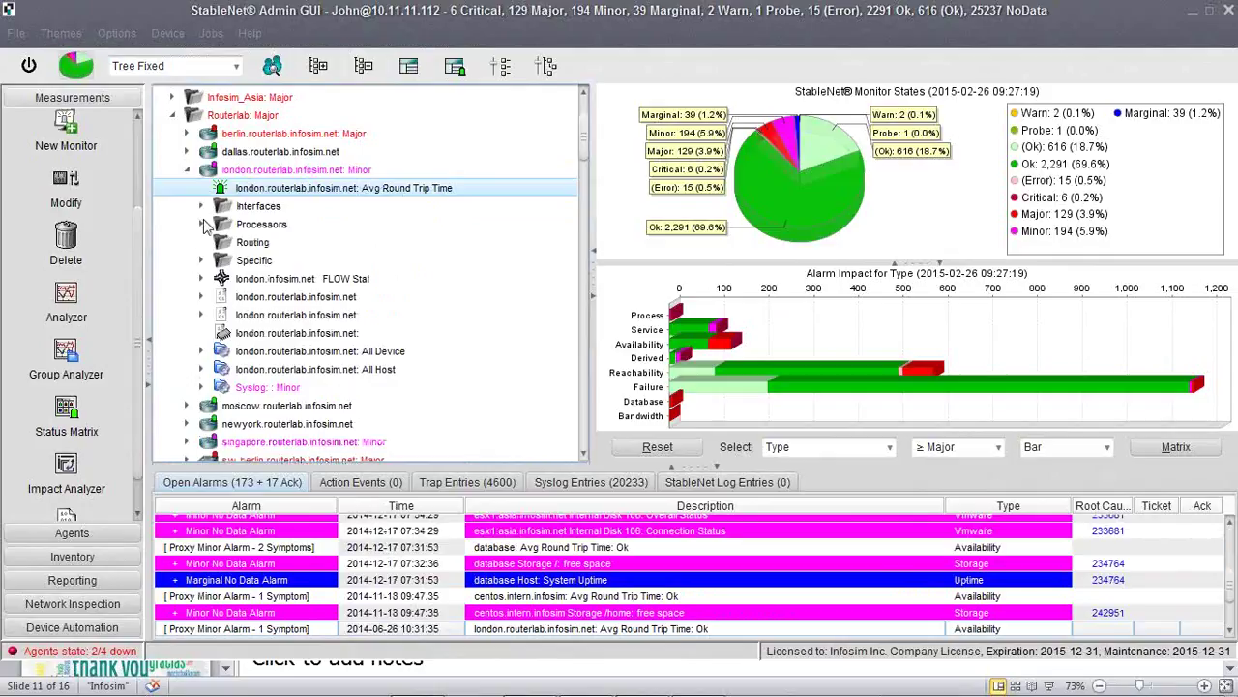
{"action": "left_click", "coordinate": [201, 223]}
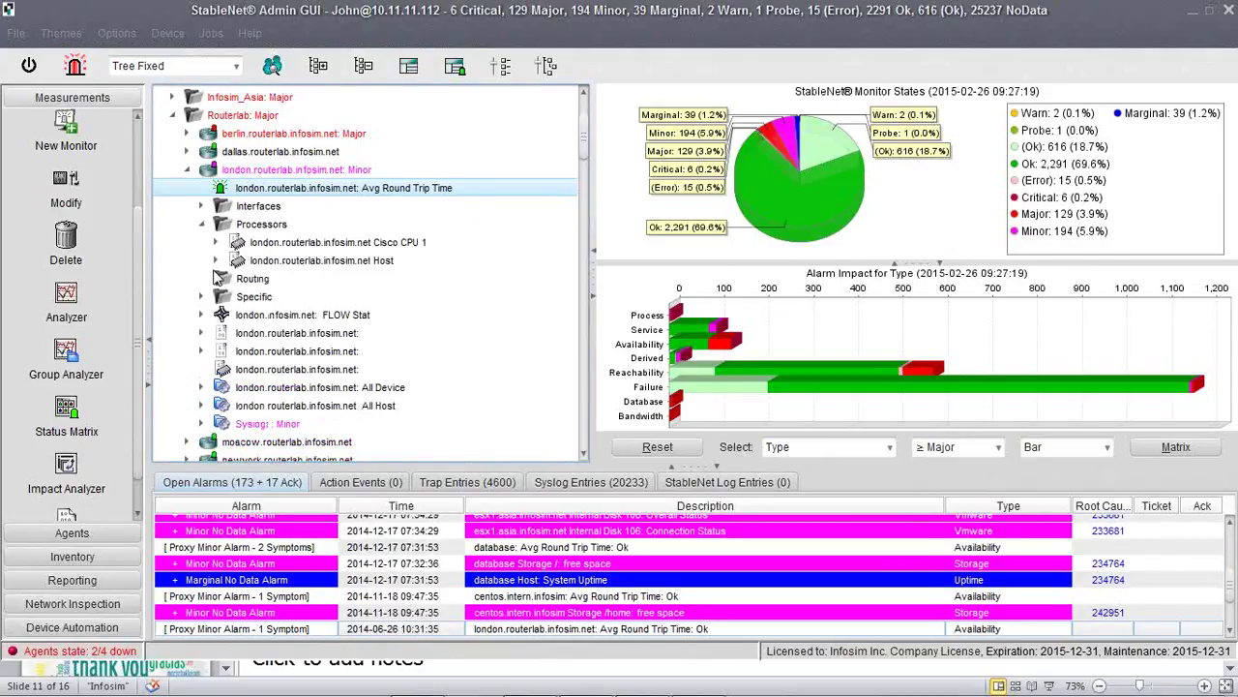
{"action": "left_click", "coordinate": [201, 296]}
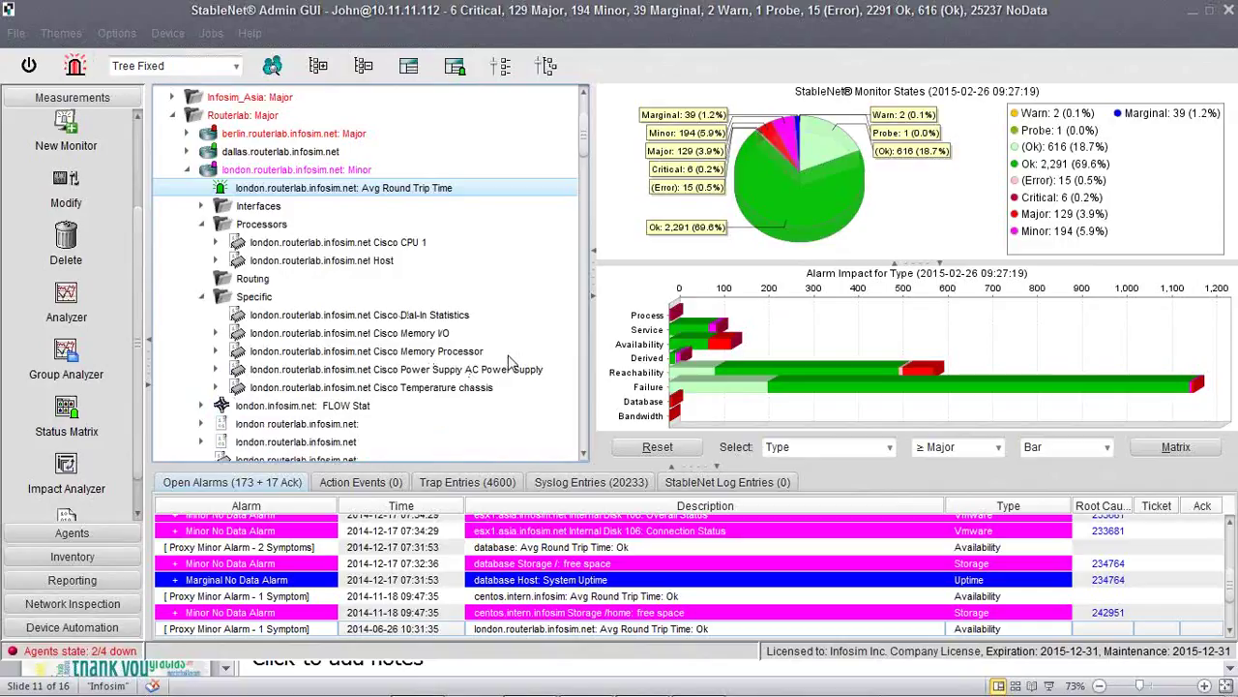
{"action": "left_click", "coordinate": [201, 296]}
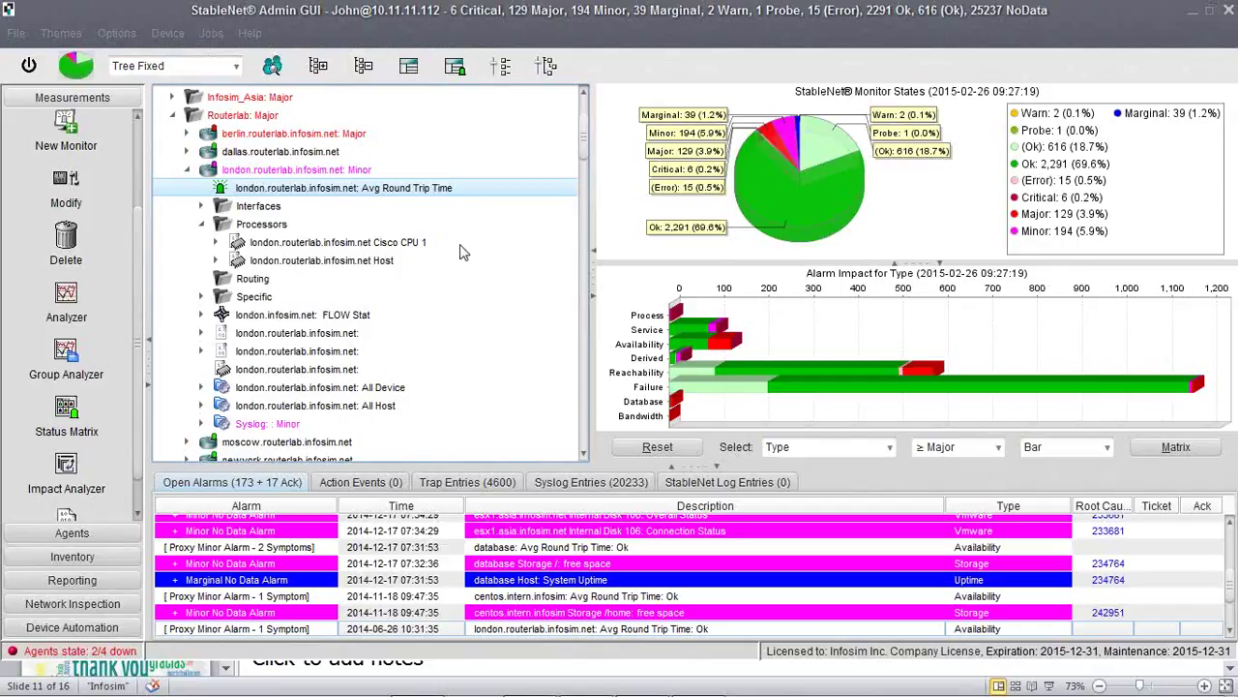
Show the Cisco CPU 1 cpu-load 5min measurement and list FastEthernet0/0's four monitors.
{"action": "left_click", "coordinate": [216, 242]}
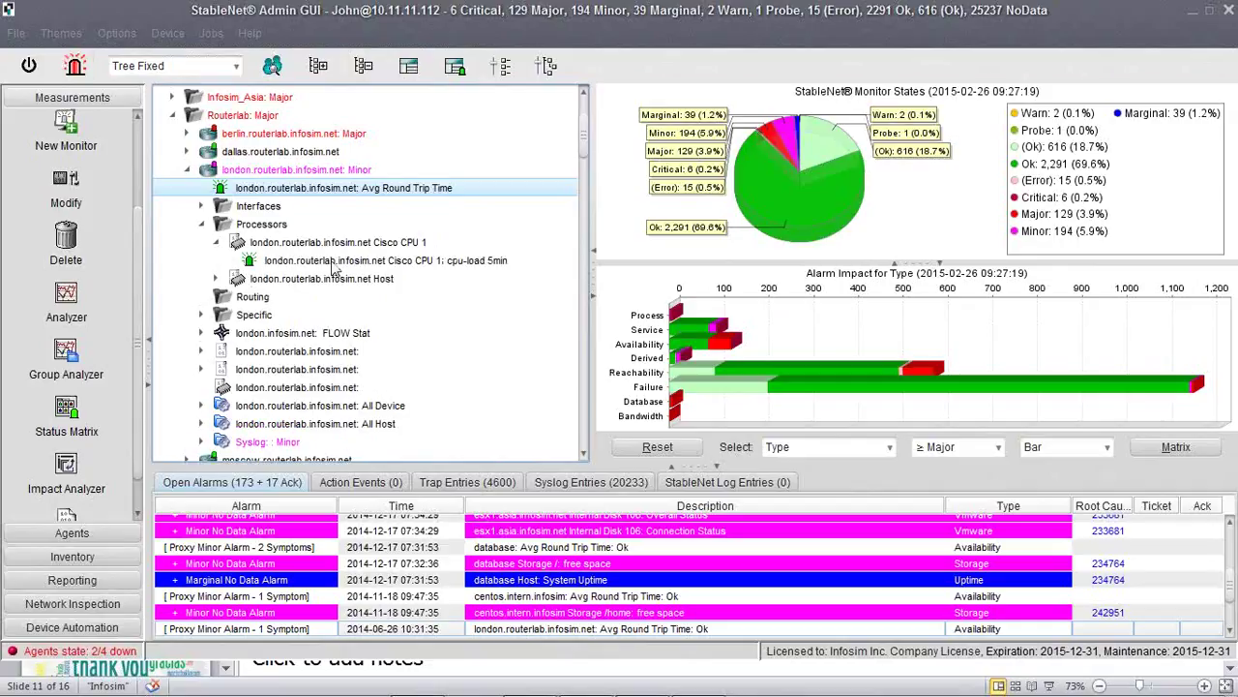
{"action": "left_click", "coordinate": [333, 261]}
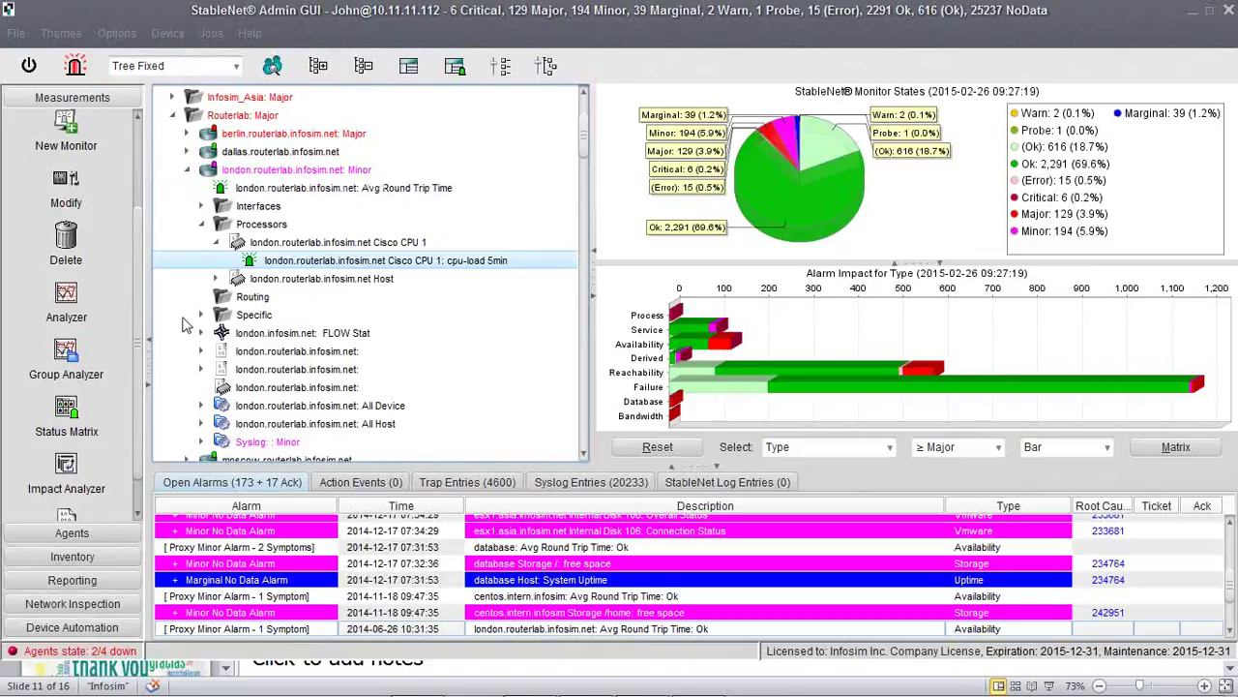
{"action": "left_click", "coordinate": [201, 206]}
{"action": "left_click", "coordinate": [216, 223]}
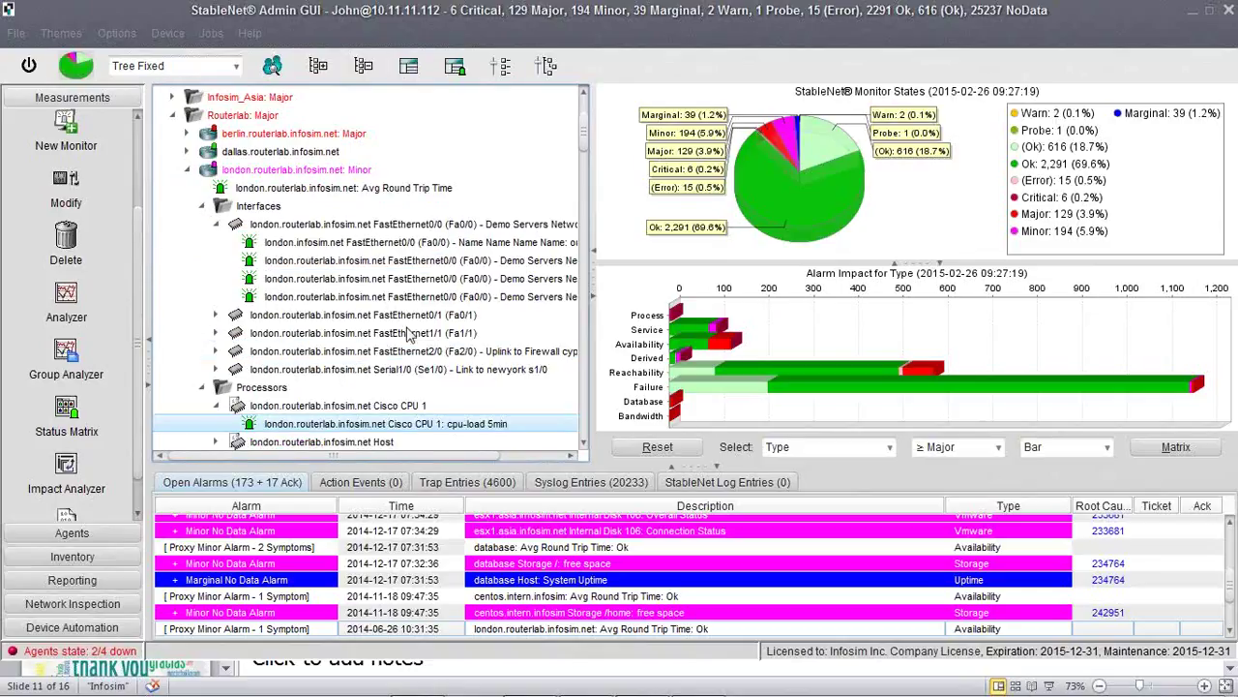
Widen the tree panel and select the FastEthernet0/0 in-errors measurement.
{"action": "left_click_drag", "start_coordinate": [591, 272], "coordinate": [752, 284]}
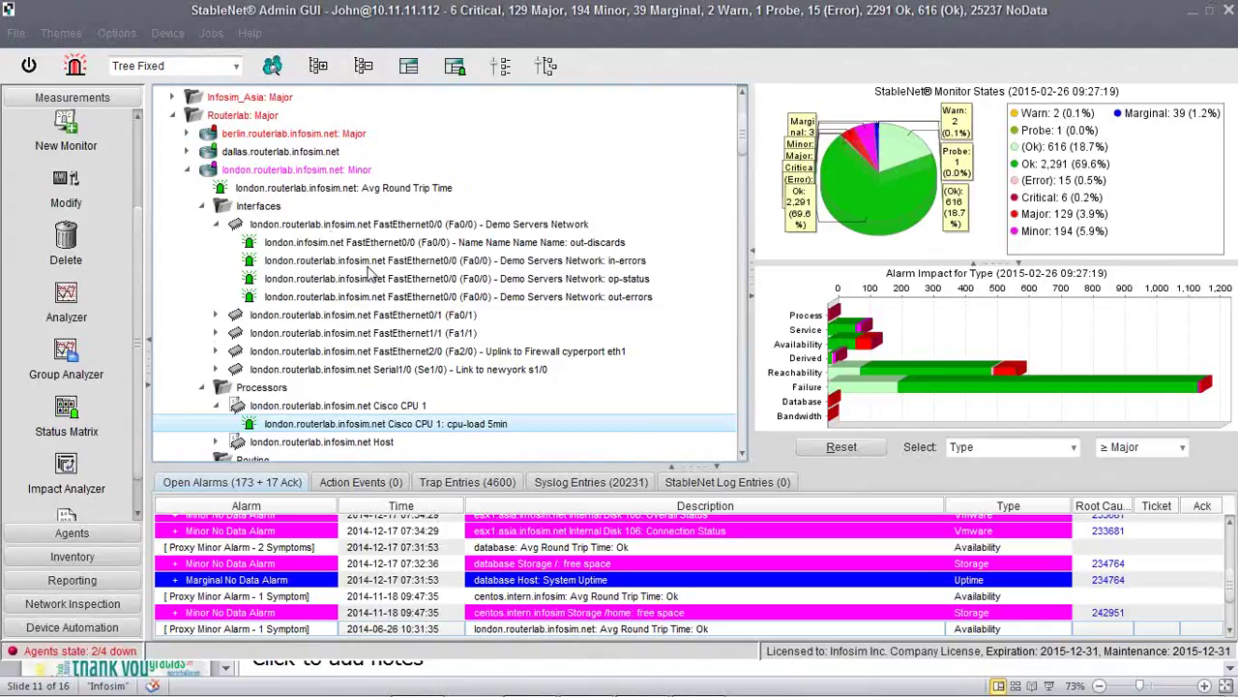
{"action": "left_click", "coordinate": [582, 262]}
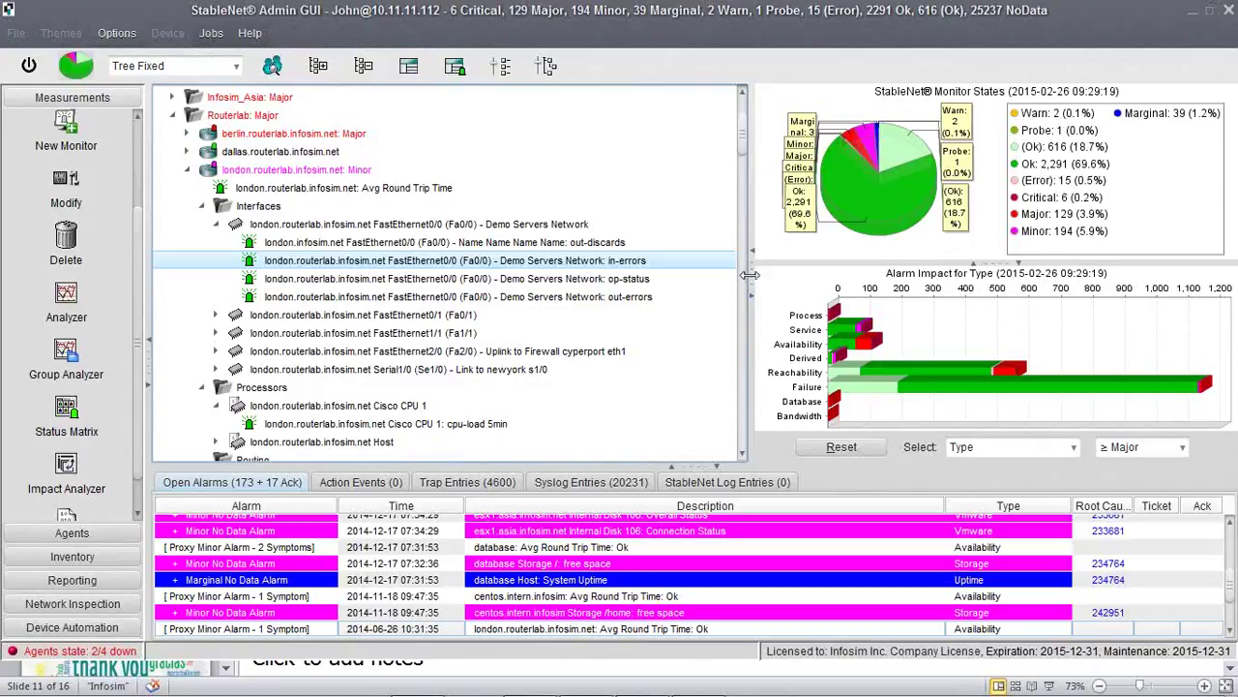
Narrow the tree panel to enlarge the charts and select the FastEthernet0/0 interface.
{"action": "left_click_drag", "start_coordinate": [753, 273], "coordinate": [685, 271]}
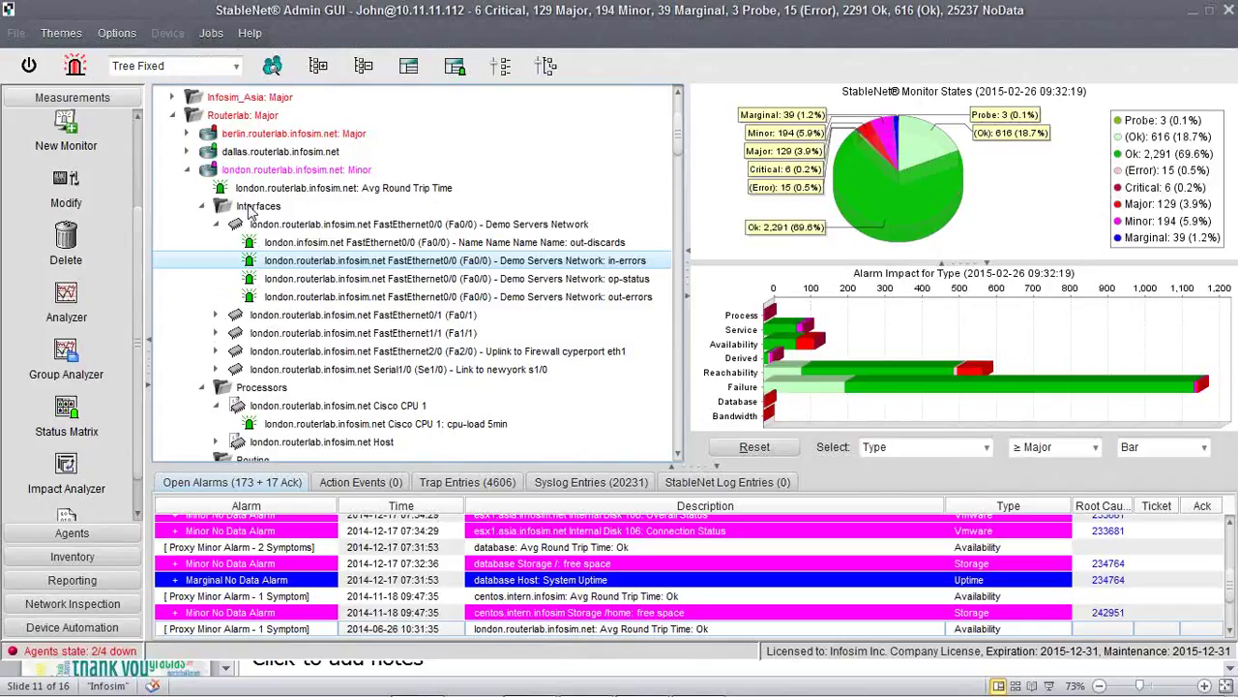
{"action": "left_click", "coordinate": [382, 226]}
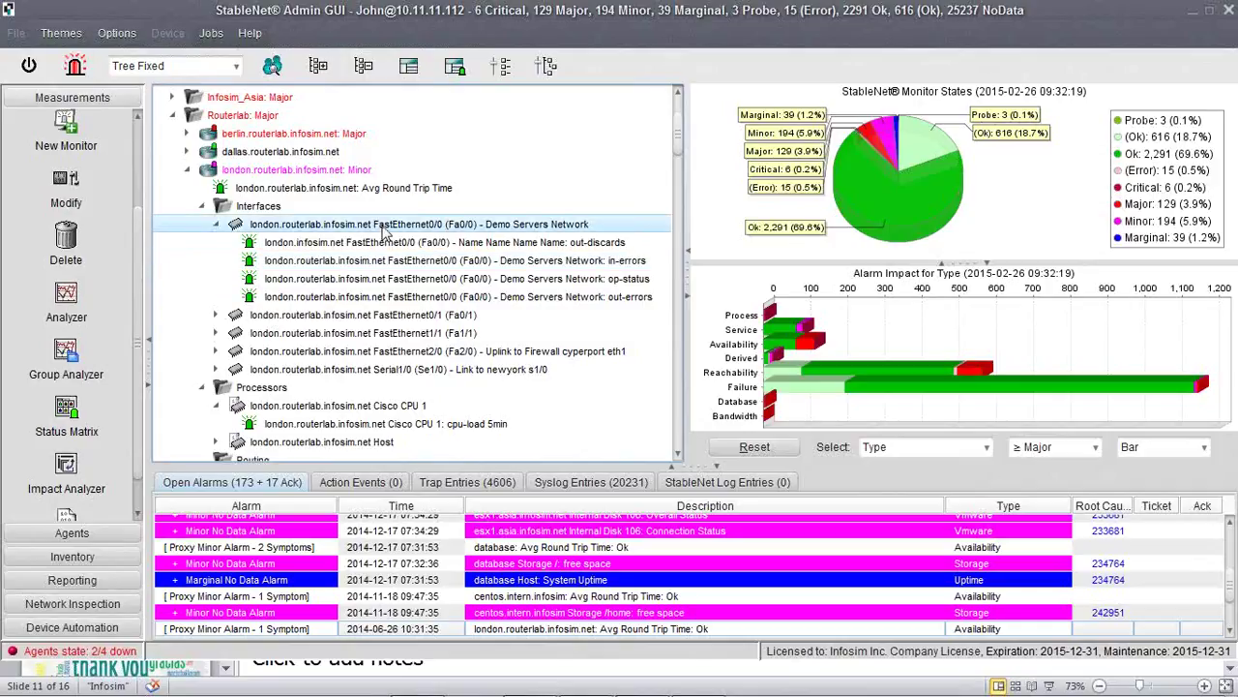
Re-expand london.routerlab and show alarms for its Syslog : Minor measurement.
{"action": "left_click", "coordinate": [248, 172]}
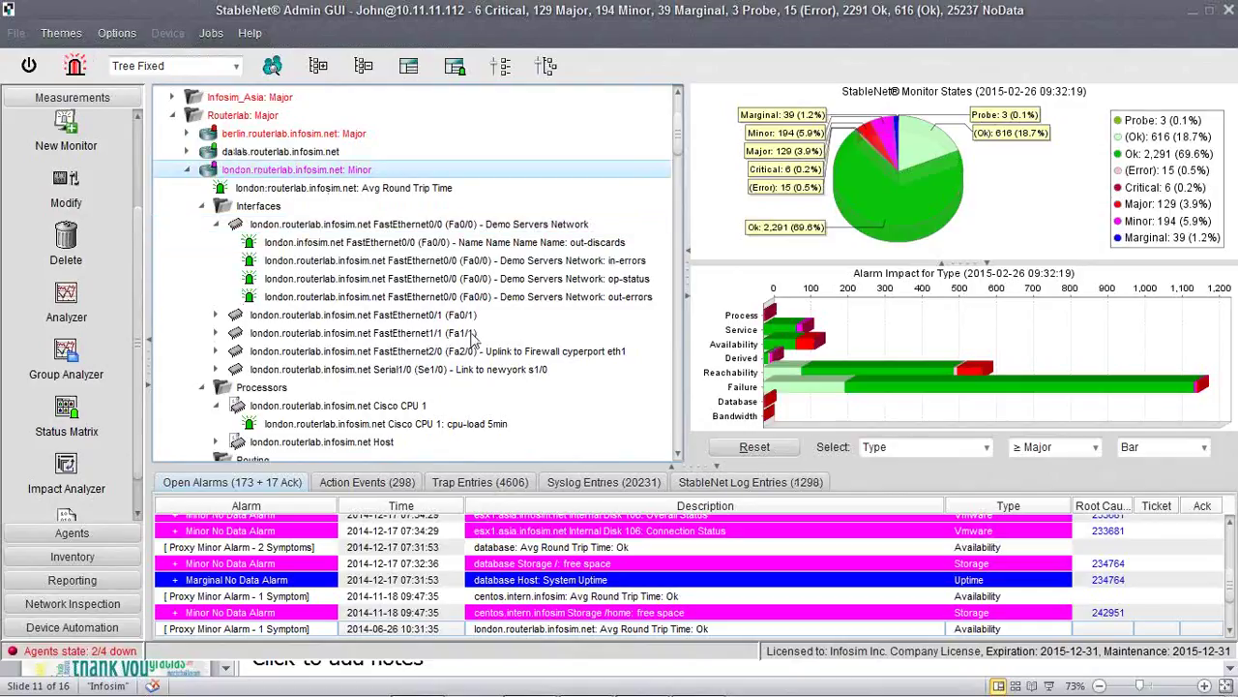
{"action": "scroll", "coordinate": [442, 303], "scroll_direction": "down", "scroll_amount": 5}
{"action": "scroll", "coordinate": [442, 303], "scroll_direction": "up", "scroll_amount": 5}
{"action": "scroll", "coordinate": [443, 303], "scroll_direction": "up", "scroll_amount": 1}
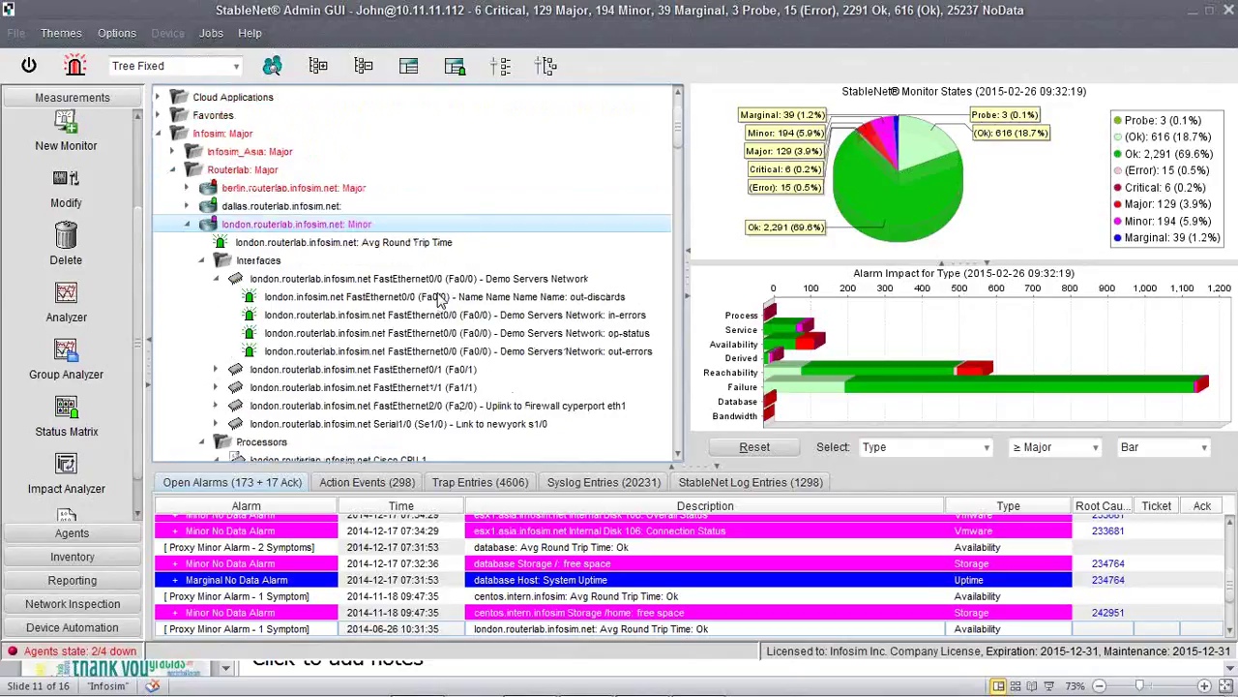
{"action": "left_click", "coordinate": [185, 224]}
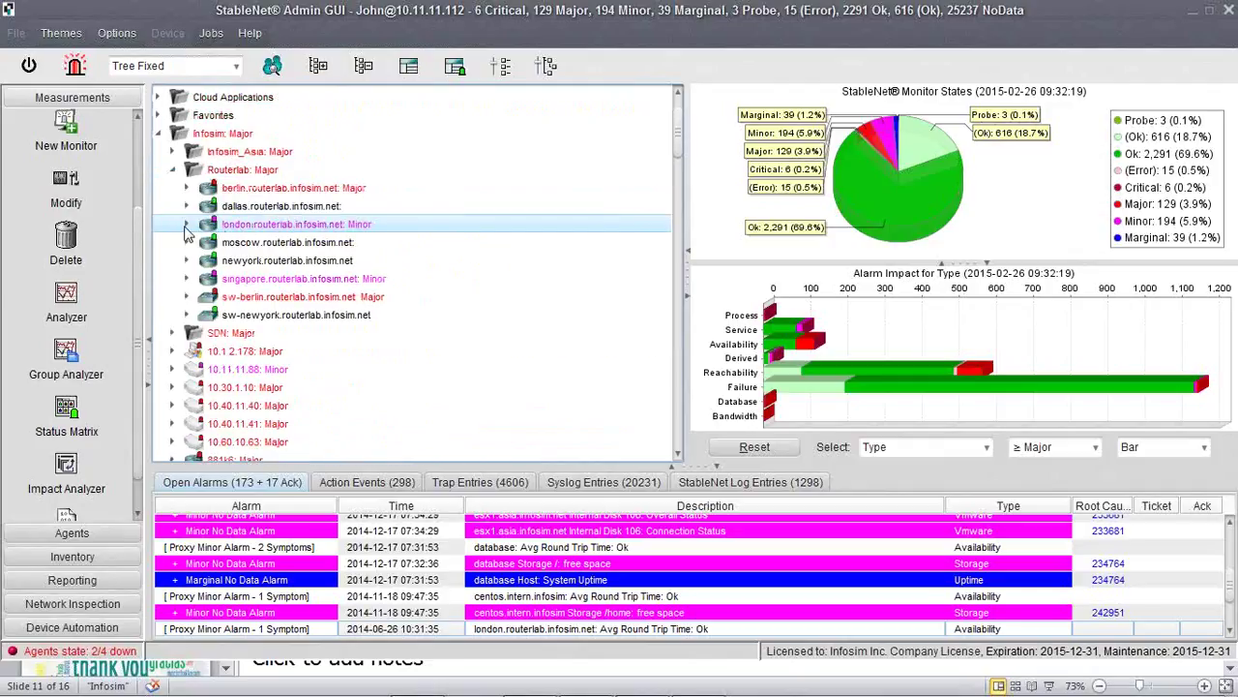
{"action": "left_click", "coordinate": [186, 224]}
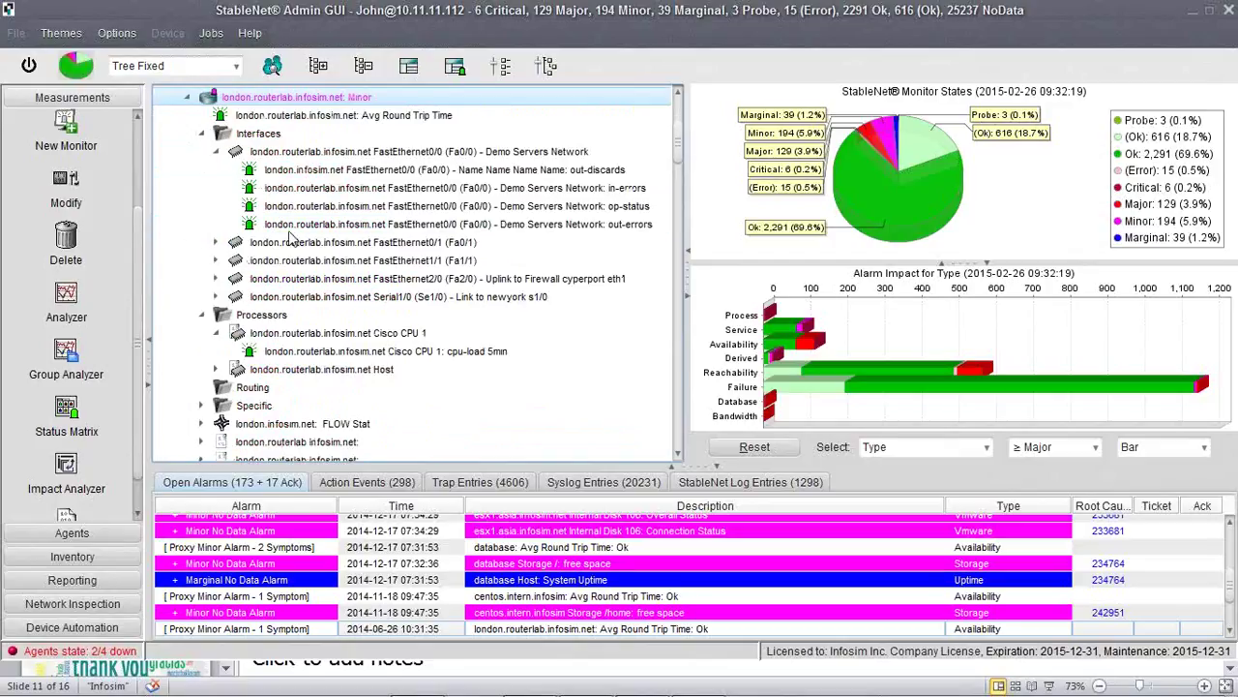
{"action": "scroll", "coordinate": [288, 242], "scroll_direction": "down", "scroll_amount": 1}
{"action": "scroll", "coordinate": [288, 242], "scroll_direction": "down", "scroll_amount": 2}
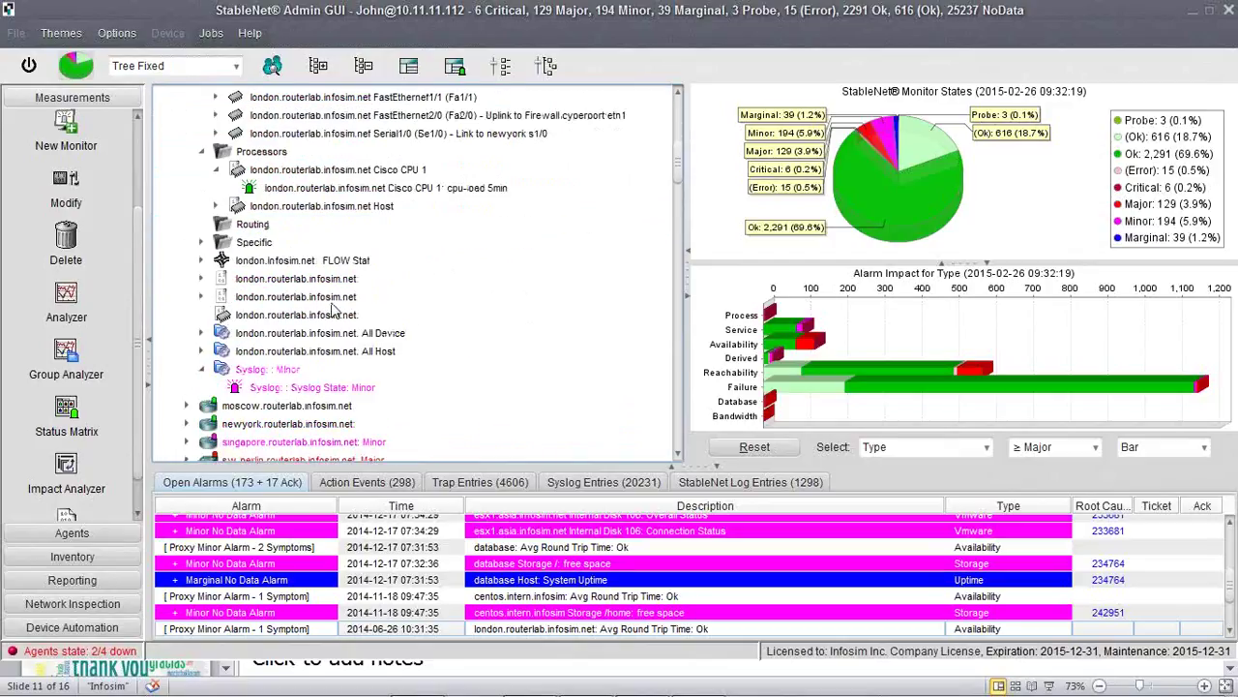
{"action": "scroll", "coordinate": [332, 310], "scroll_direction": "down", "scroll_amount": 1}
{"action": "left_click", "coordinate": [287, 316]}
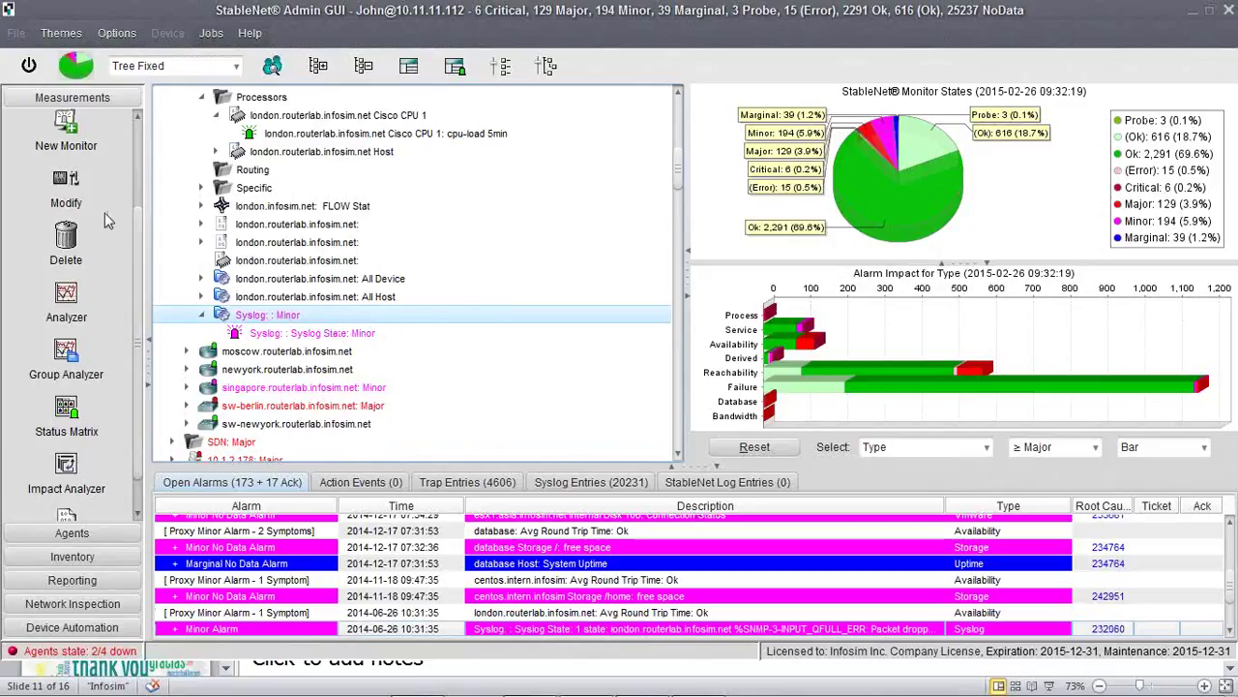
{"action": "double_click", "coordinate": [419, 313]}
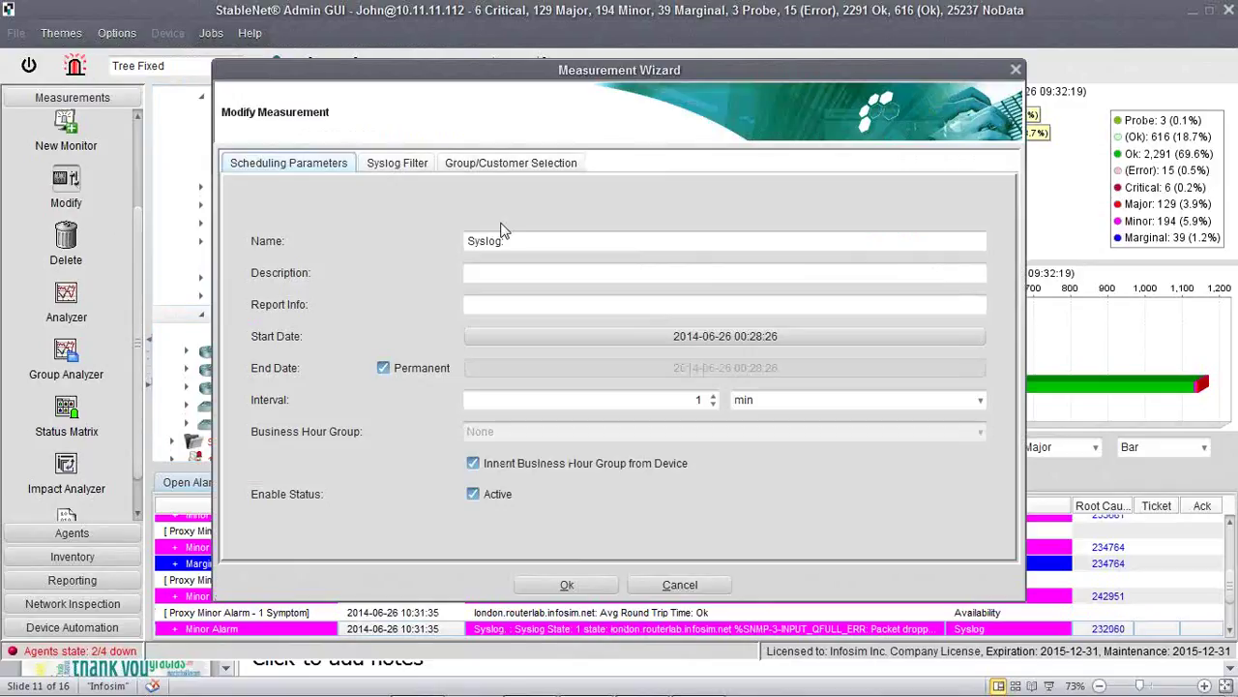
{"action": "left_click", "coordinate": [396, 162]}
{"action": "left_click_drag", "start_coordinate": [738, 320], "coordinate": [348, 316]}
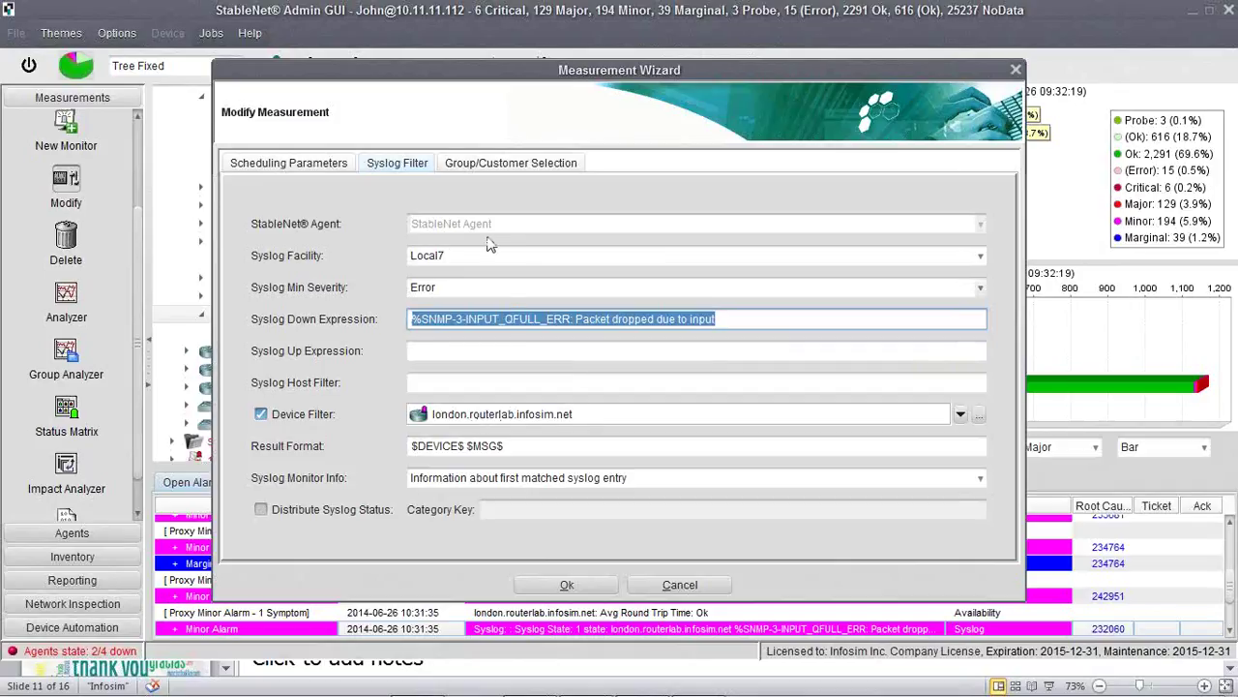
{"action": "left_click", "coordinate": [679, 584]}
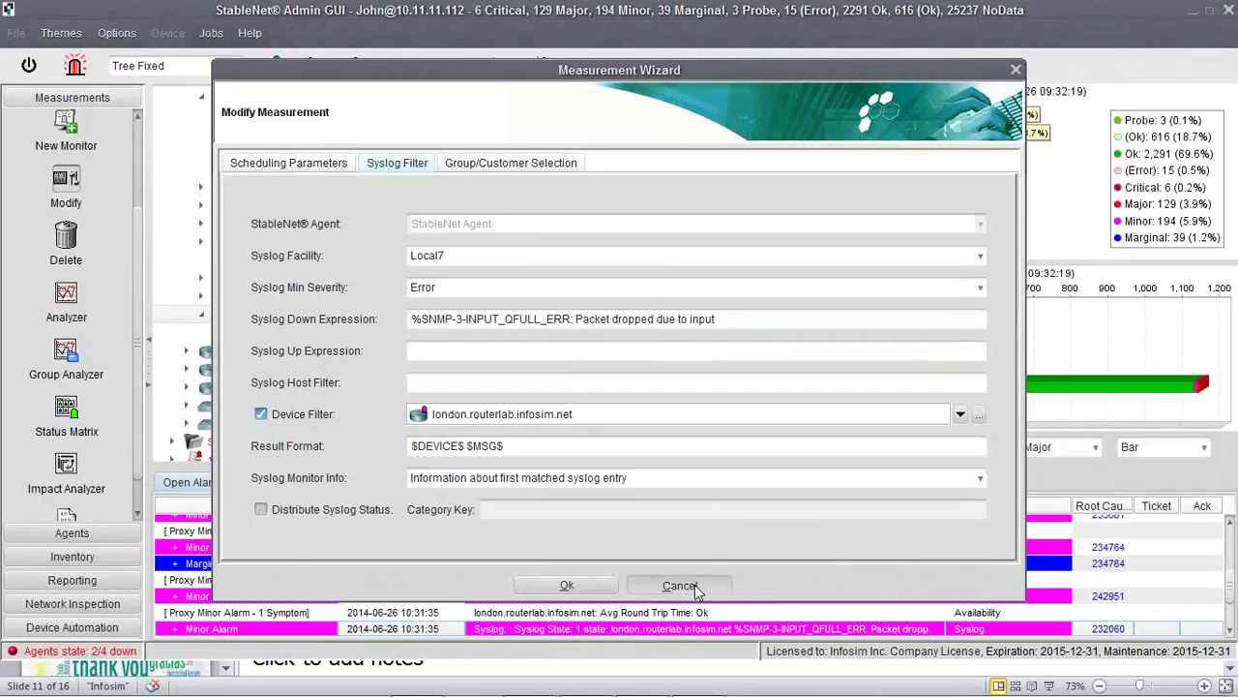
{"action": "left_click", "coordinate": [294, 333]}
{"action": "left_click", "coordinate": [290, 317]}
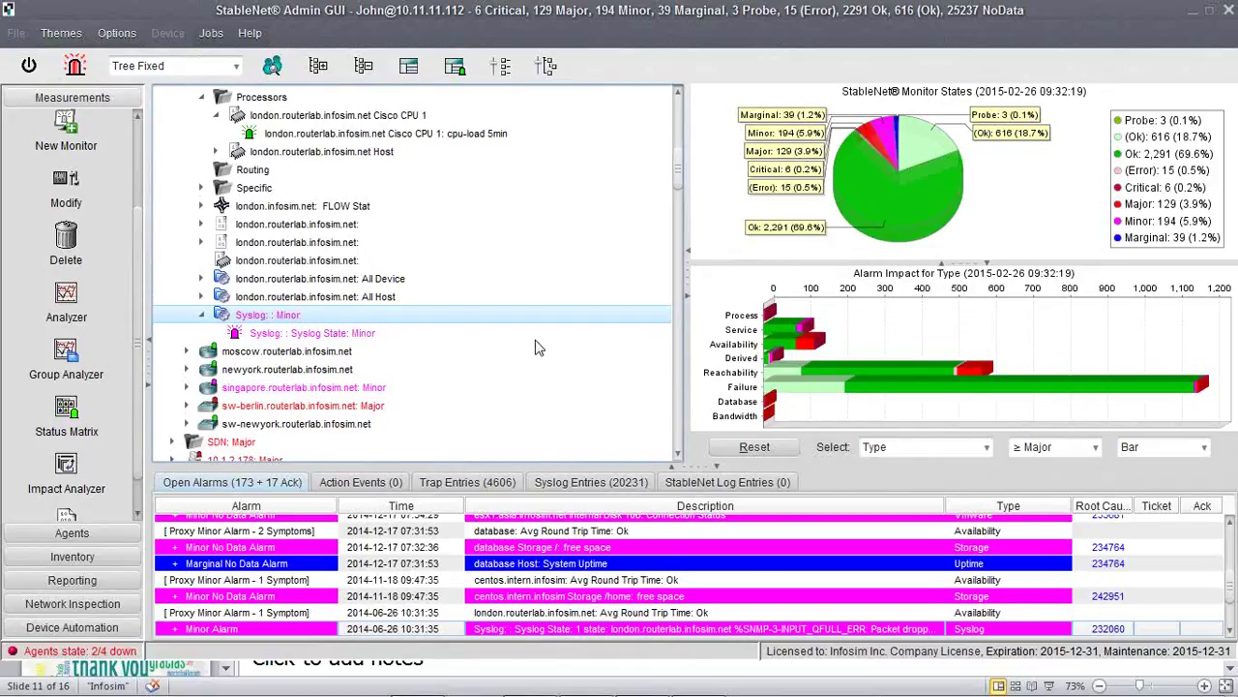
Collapse the tree and charts so Open Alarms fills the window, then select the vpn-client-19 alarm.
{"action": "left_click", "coordinate": [711, 481]}
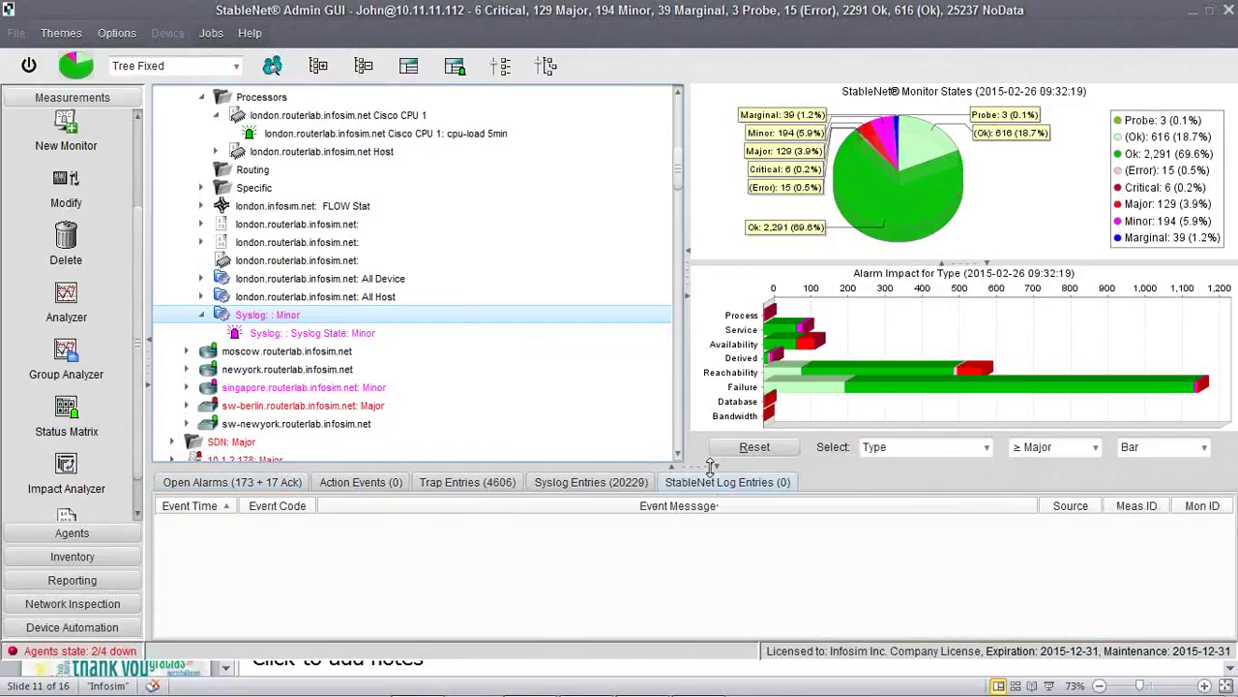
{"action": "left_click", "coordinate": [293, 484]}
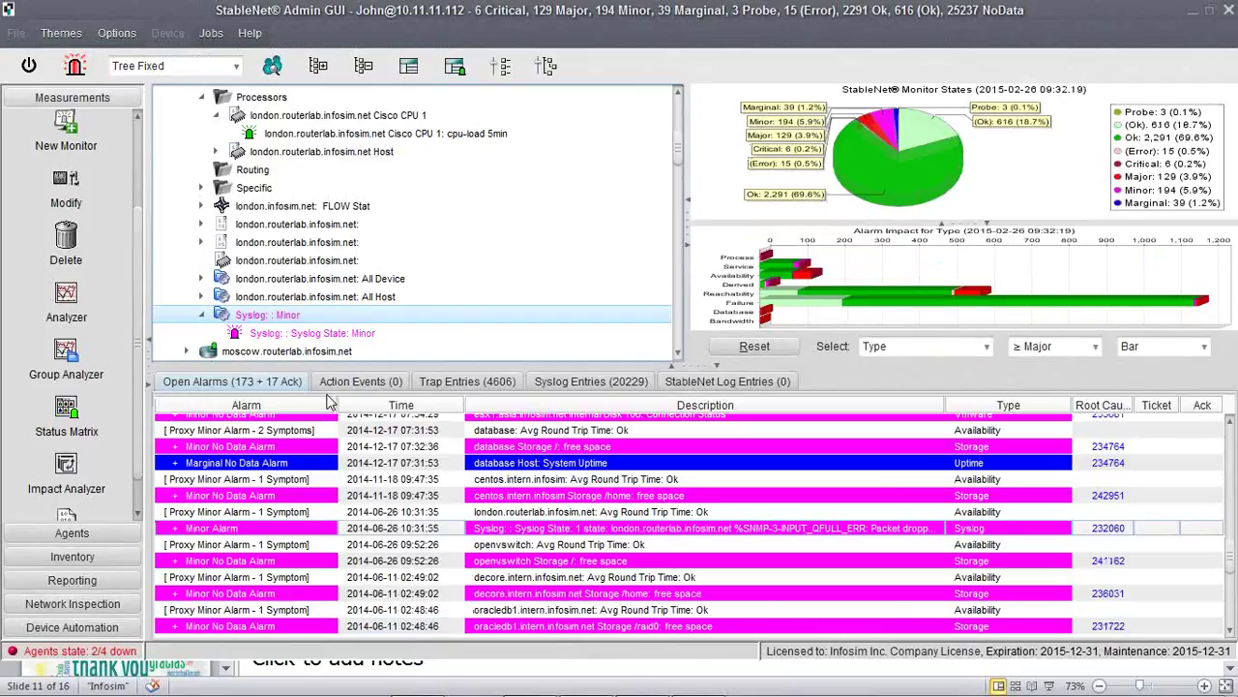
{"action": "left_click", "coordinate": [672, 368]}
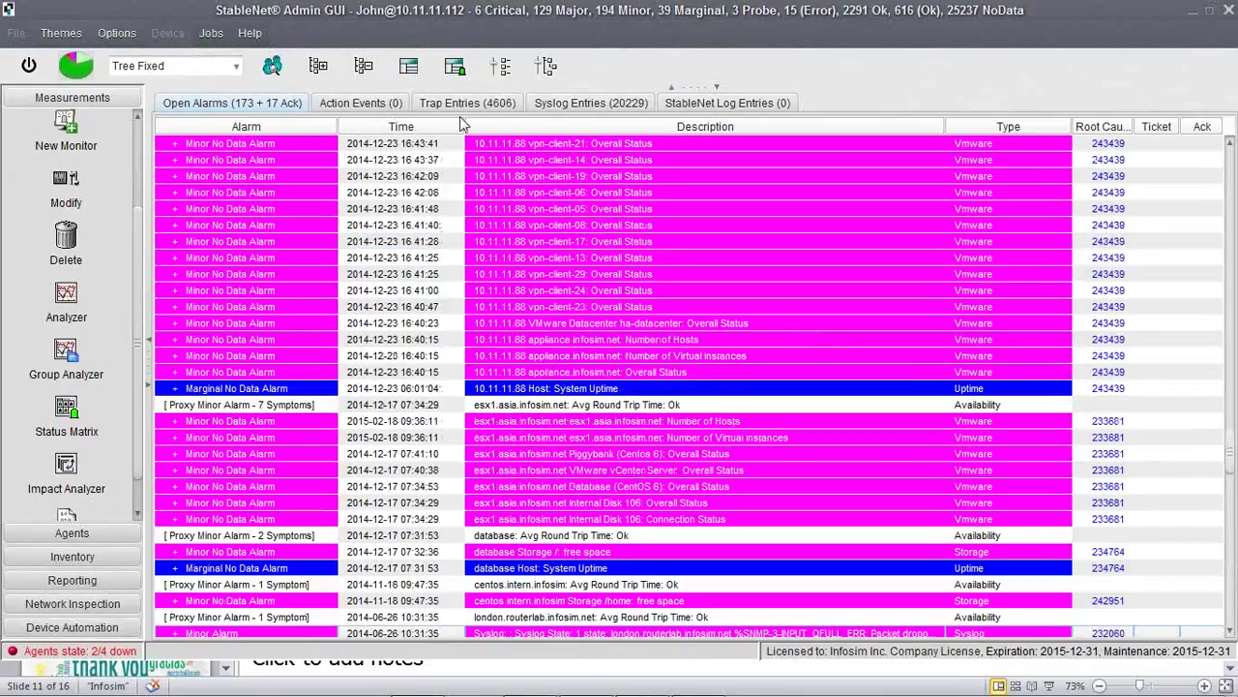
{"action": "left_click", "coordinate": [559, 104]}
{"action": "left_click", "coordinate": [586, 176]}
{"action": "double_click", "coordinate": [586, 176]}
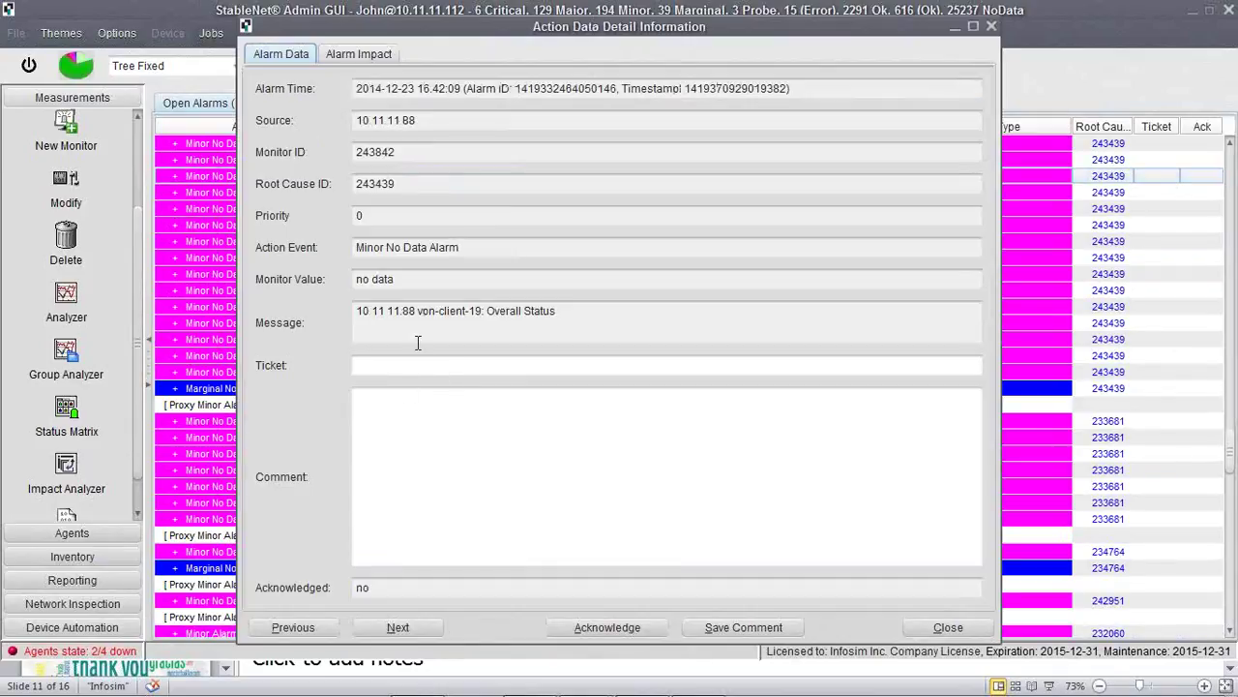
{"action": "left_click", "coordinate": [360, 54]}
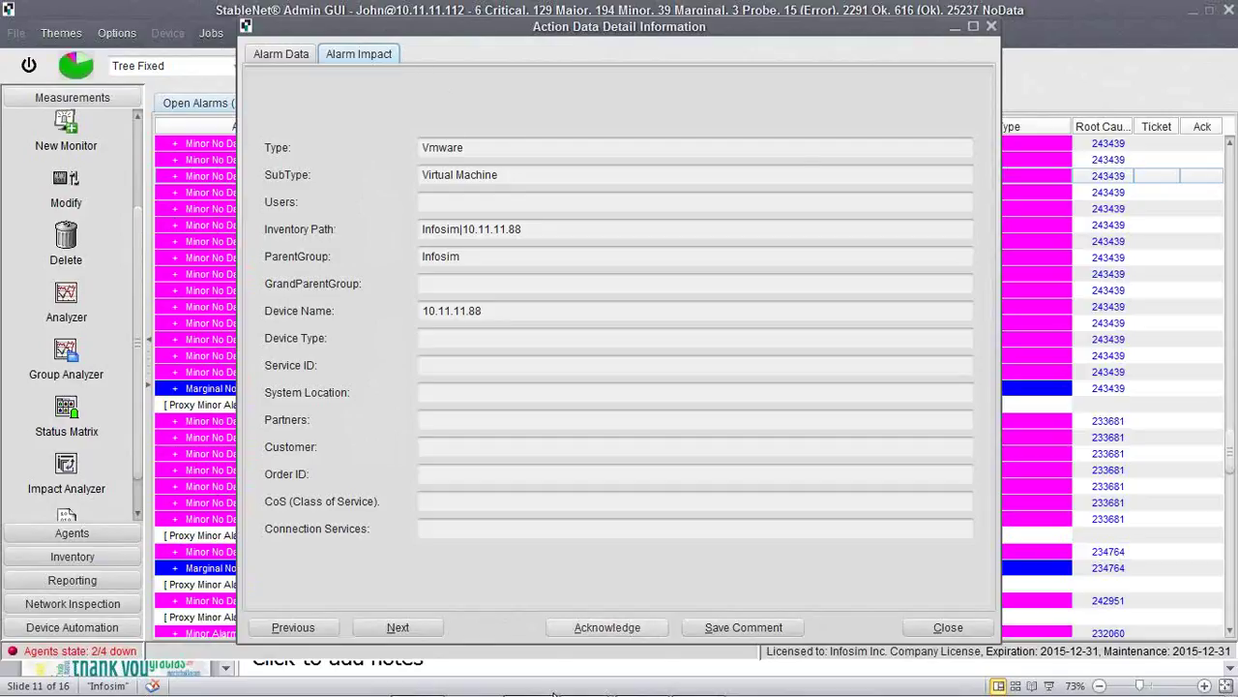
{"action": "left_click", "coordinate": [993, 27]}
{"action": "left_click", "coordinate": [494, 161]}
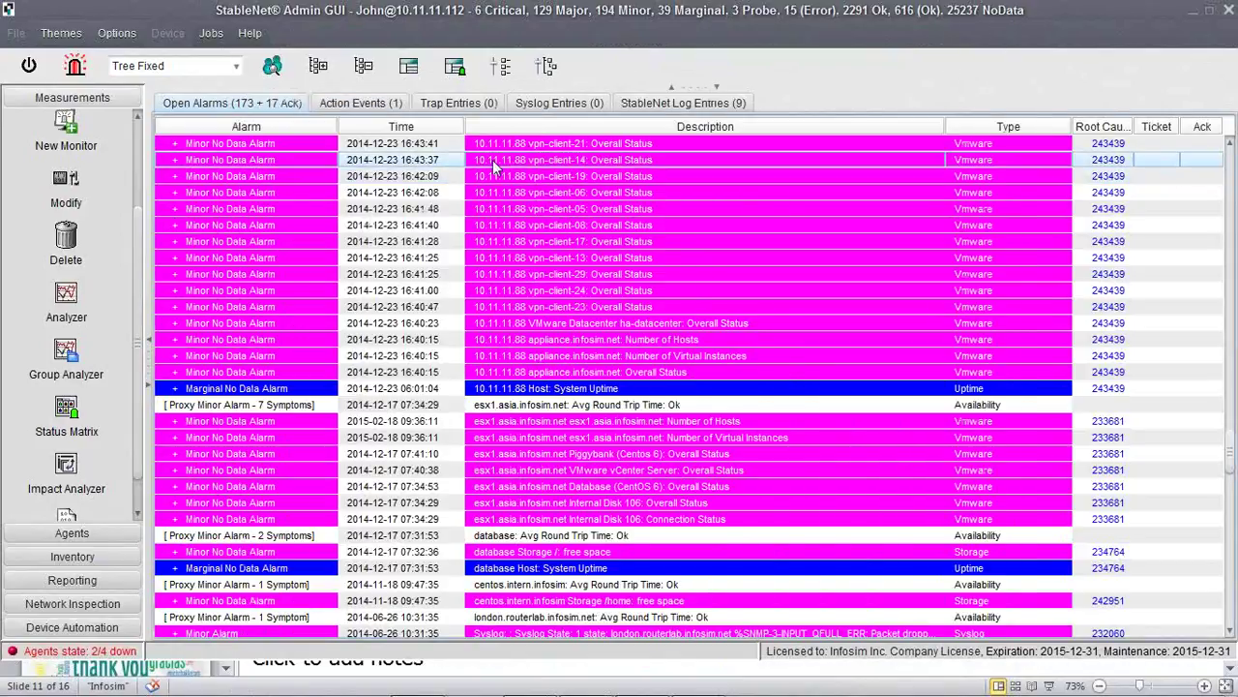
{"action": "right_click", "coordinate": [495, 167]}
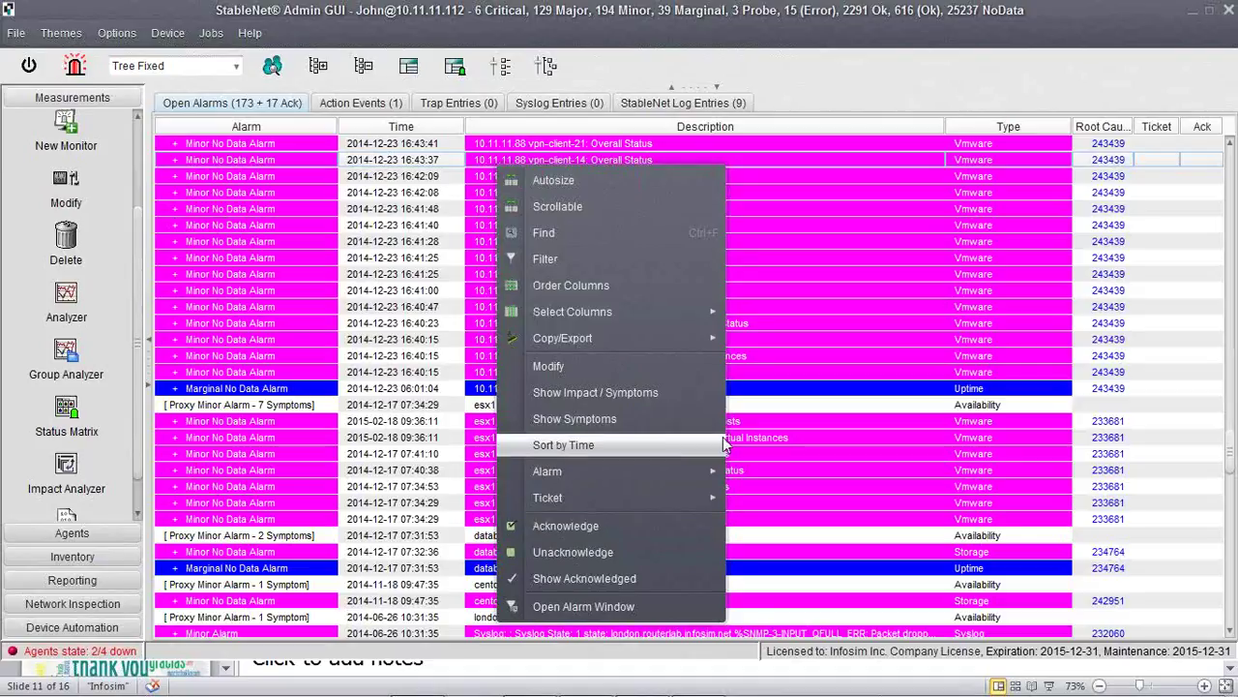
{"action": "left_click", "coordinate": [763, 161]}
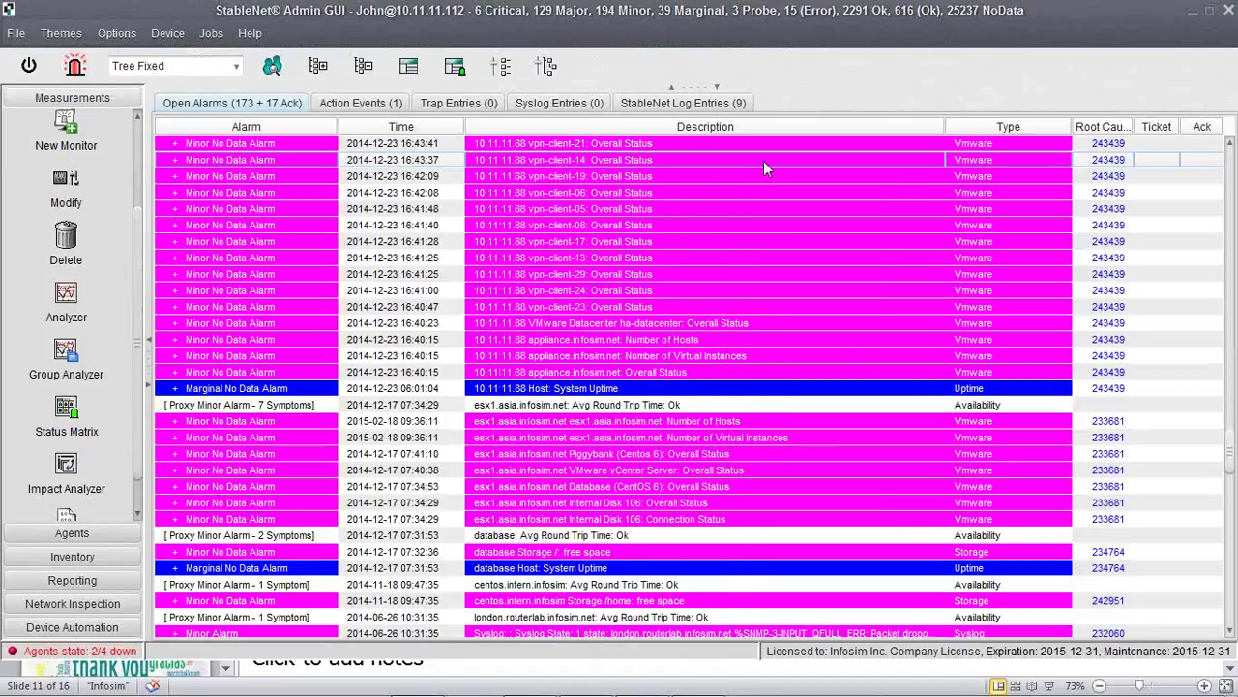
Restore the tree and charts above the alarms, scroll the tree to the top, and enlarge that area.
{"action": "left_click", "coordinate": [717, 88]}
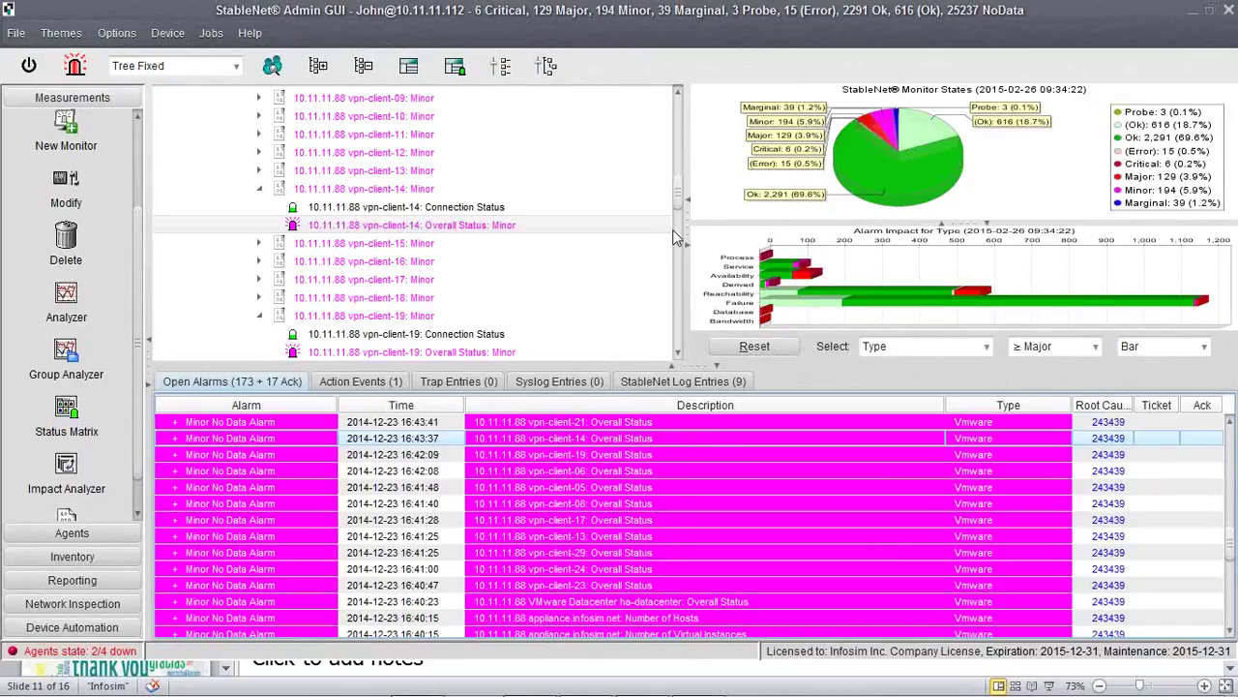
{"action": "scroll", "coordinate": [600, 240], "scroll_direction": "up", "scroll_amount": 1}
{"action": "scroll", "coordinate": [600, 240], "scroll_direction": "up", "scroll_amount": 10}
{"action": "scroll", "coordinate": [400, 185], "scroll_direction": "up", "scroll_amount": 5}
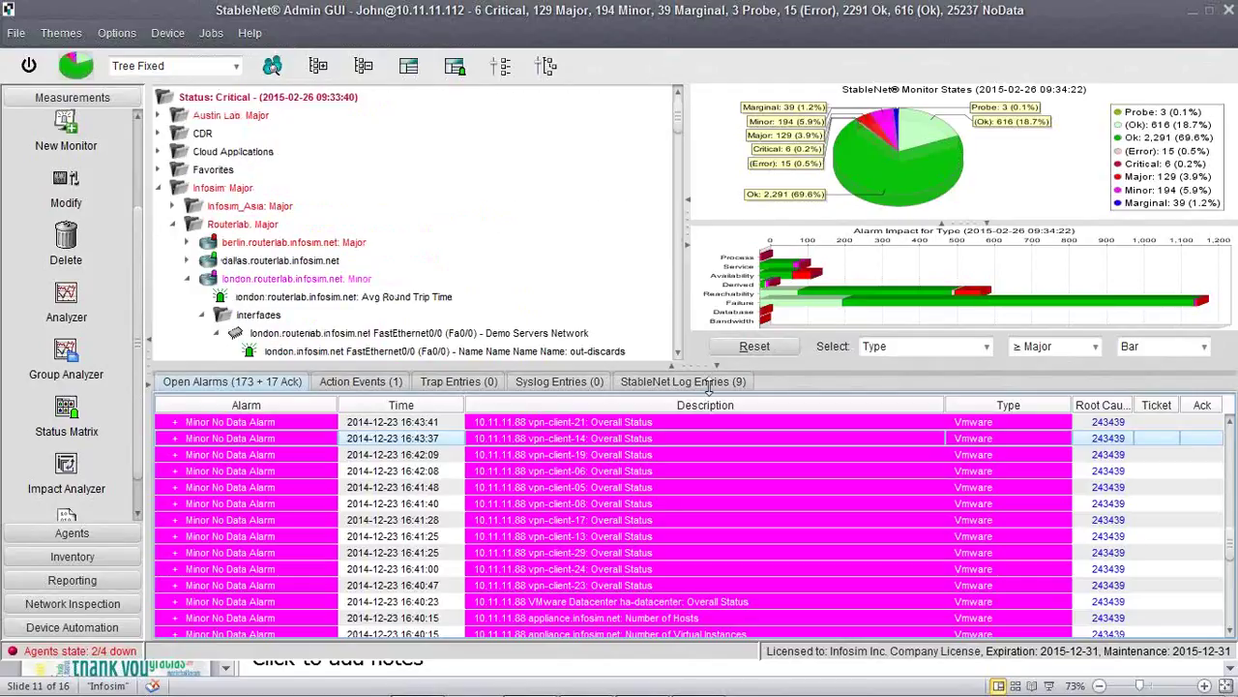
{"action": "left_click", "coordinate": [754, 346]}
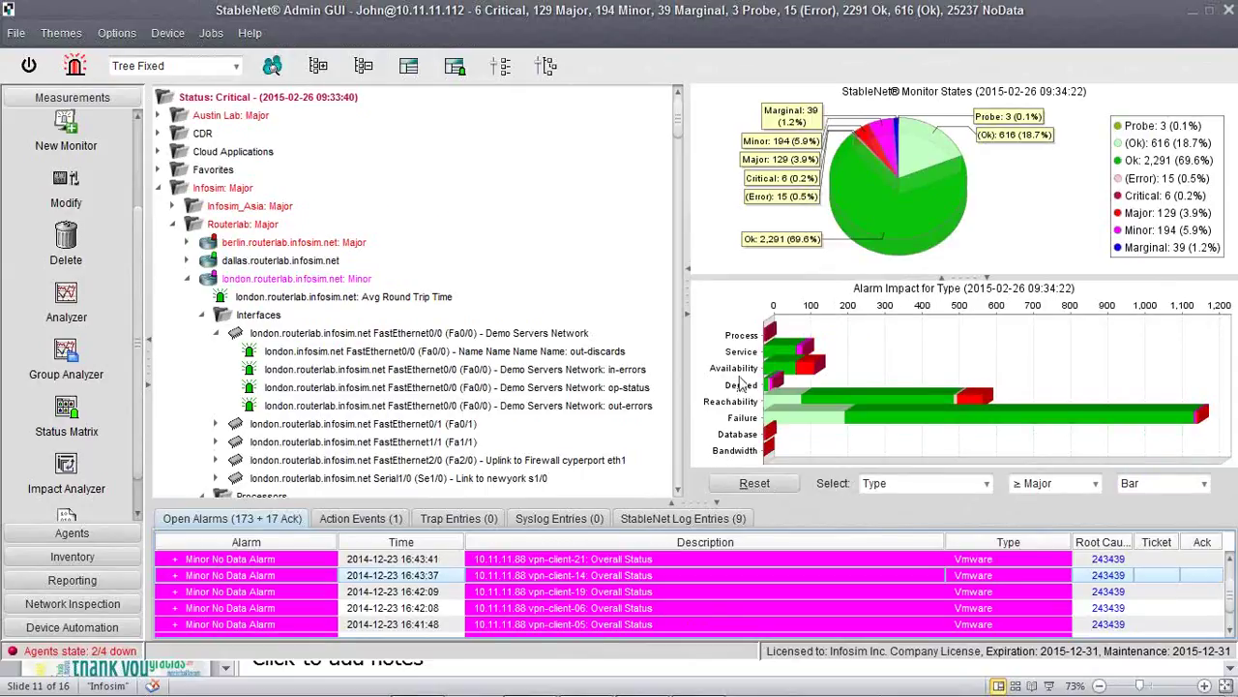
{"action": "mouse_move", "coordinate": [815, 370]}
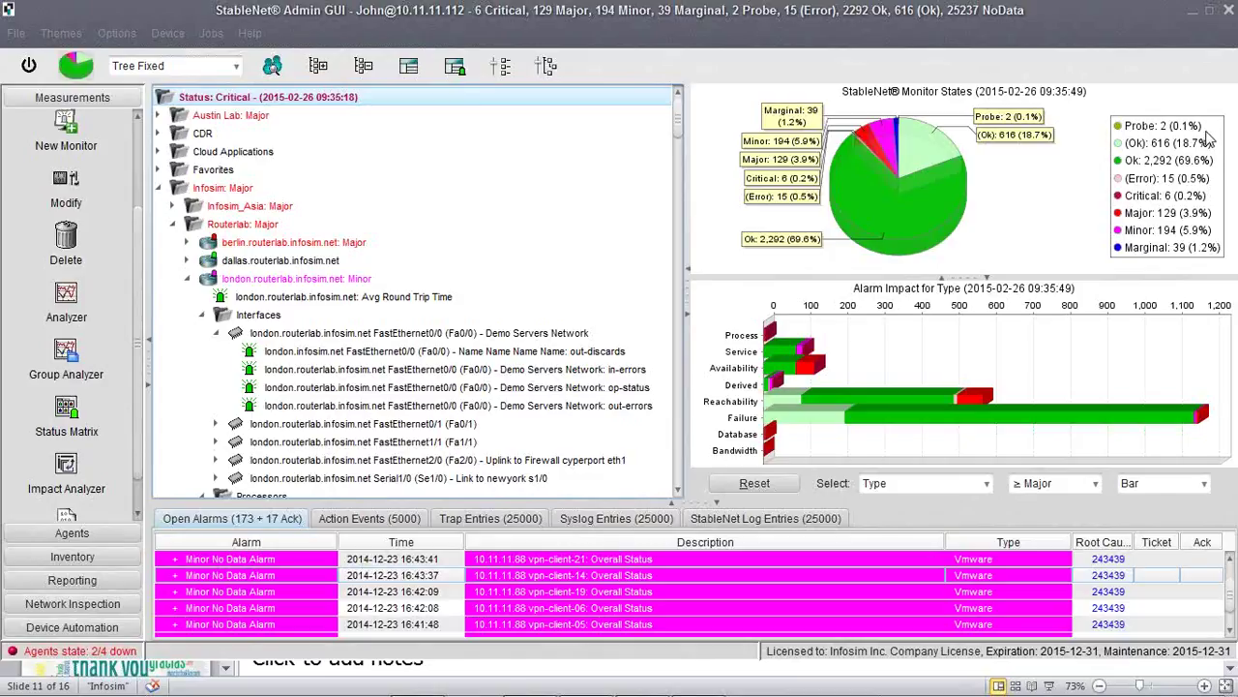
{"action": "mouse_move", "coordinate": [795, 404]}
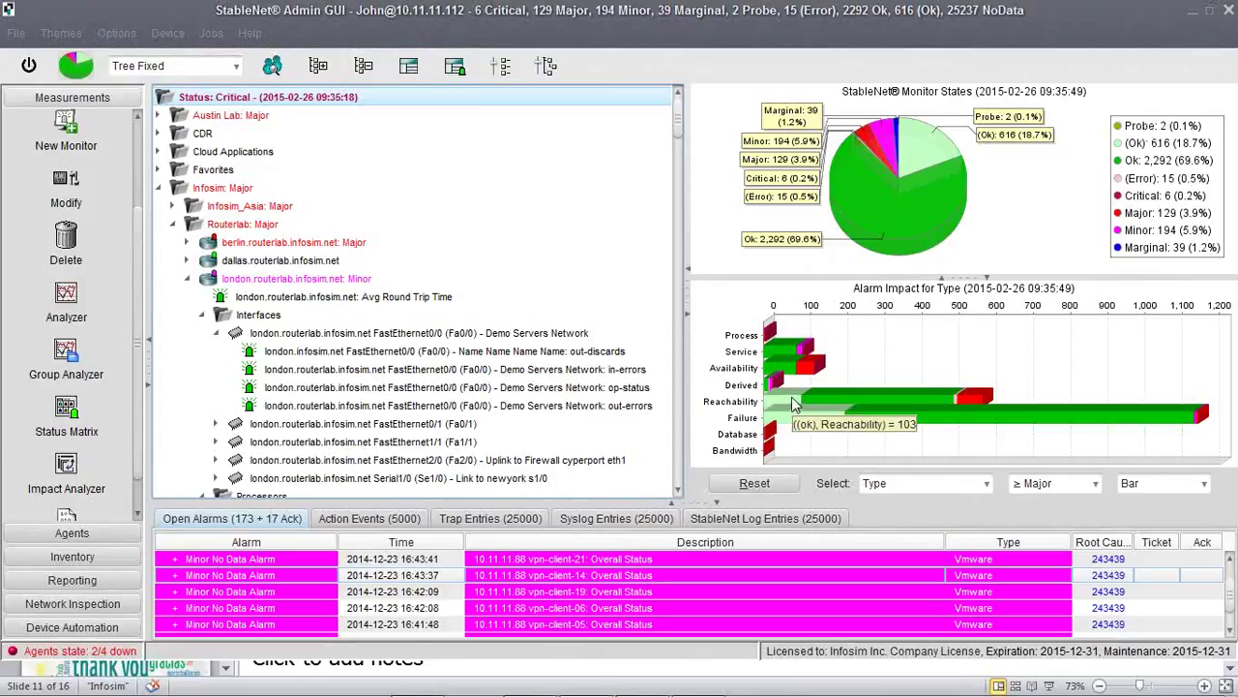